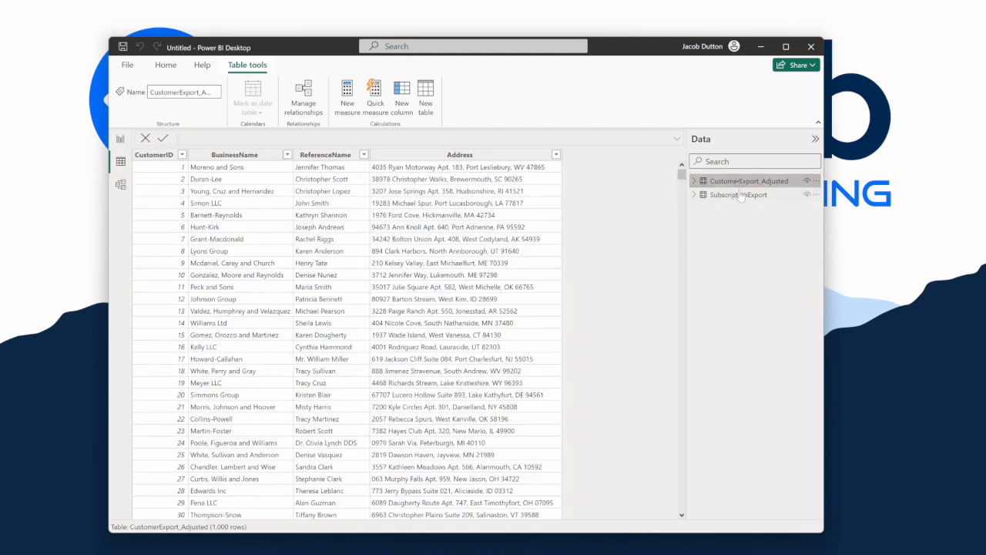
- Look over the CustomerExport_Adjusted table and the model relationship linking it to SubscriptionExport
click(738, 195)
click(740, 183)
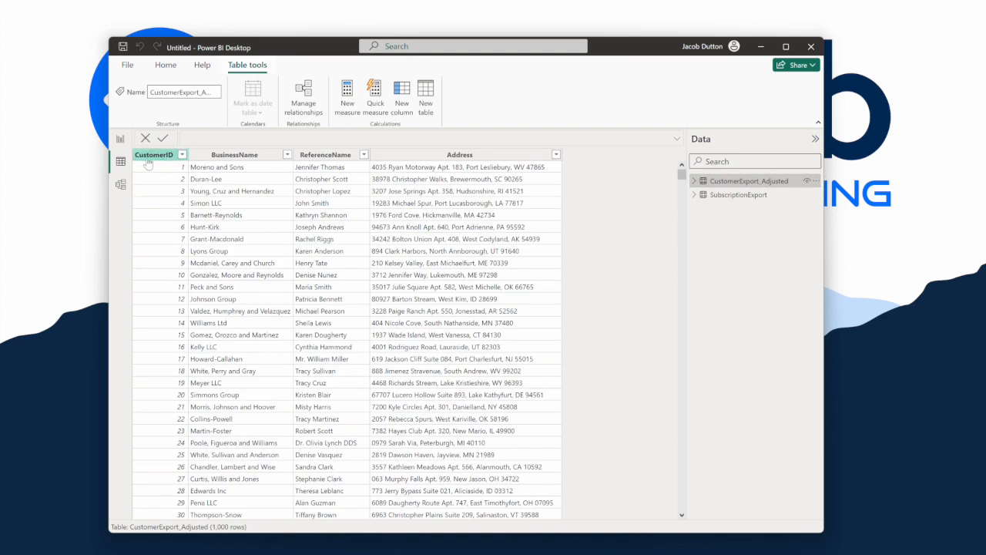
click(120, 184)
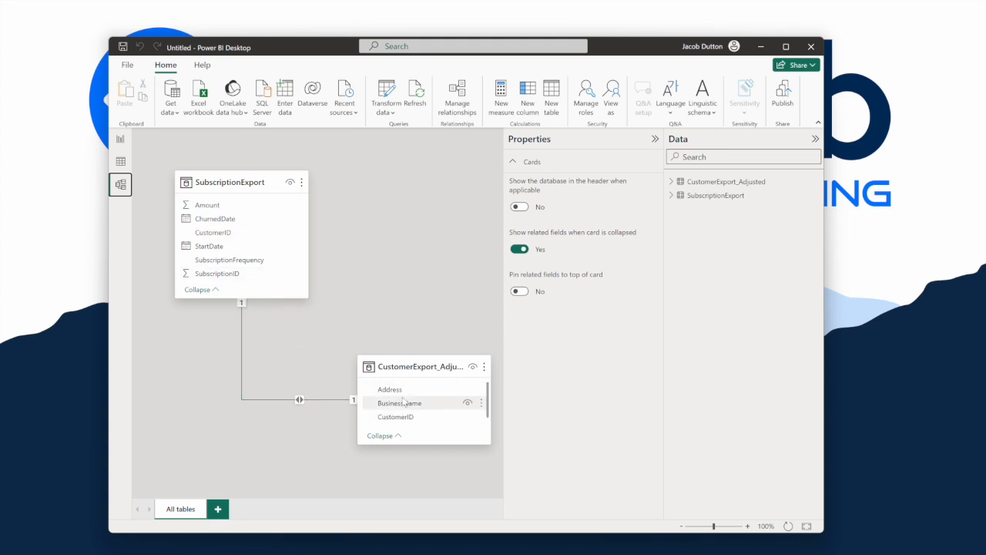
click(121, 140)
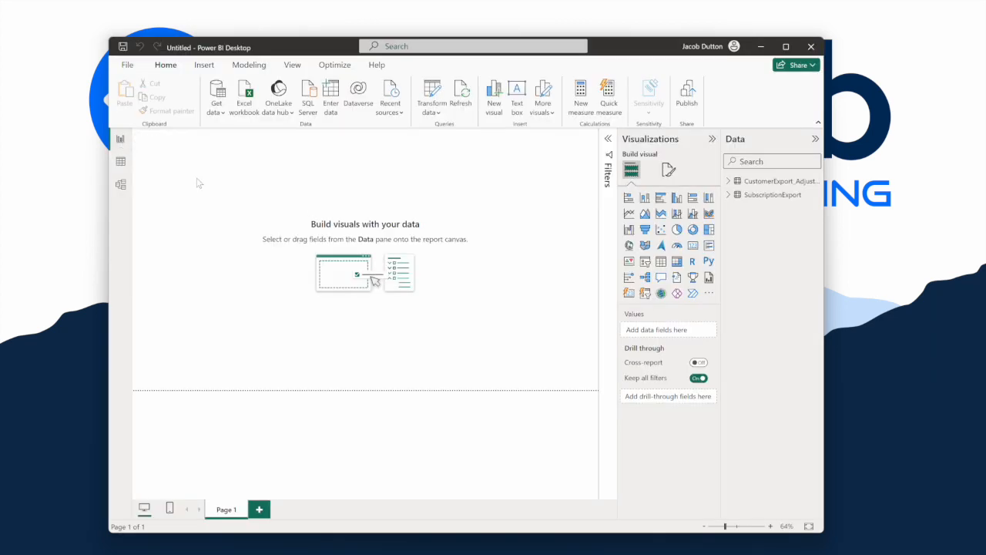
click(121, 162)
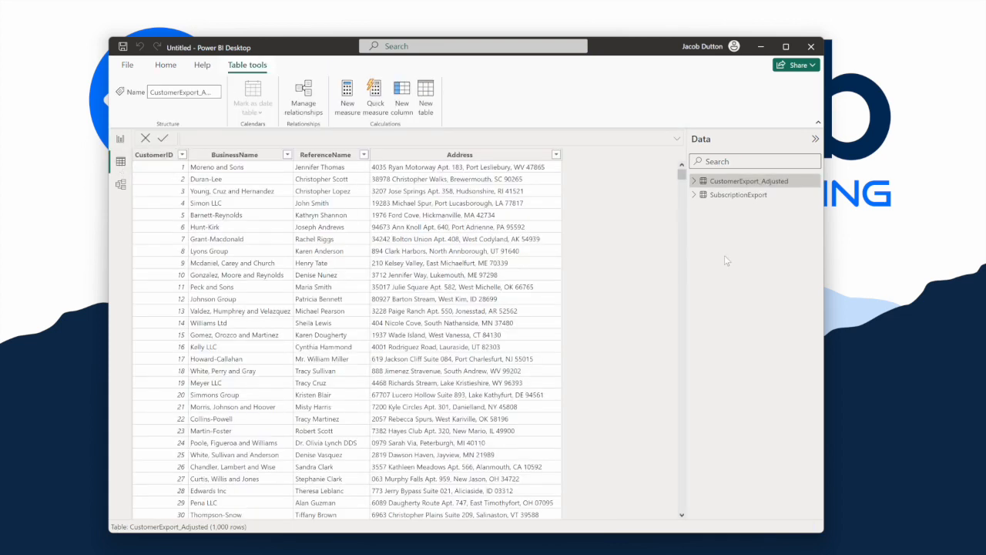
- Inspect the SubscriptionExport table and the filter values available for its SubscriptionFrequency column
click(752, 197)
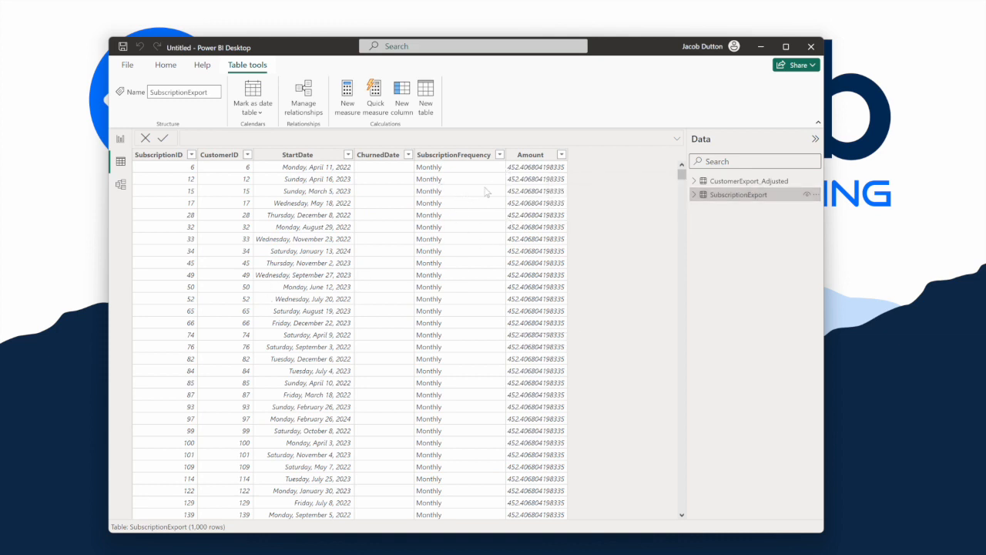
click(499, 154)
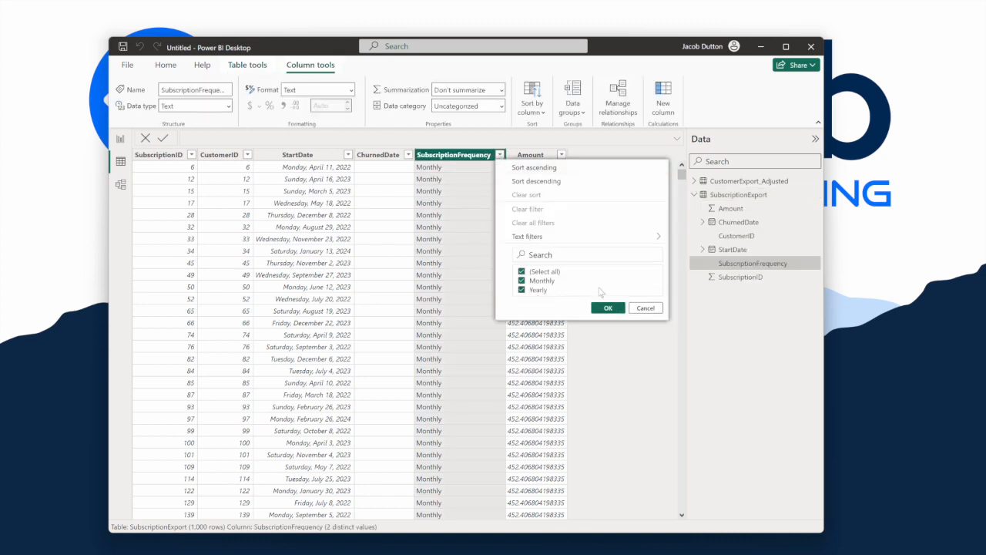
click(645, 308)
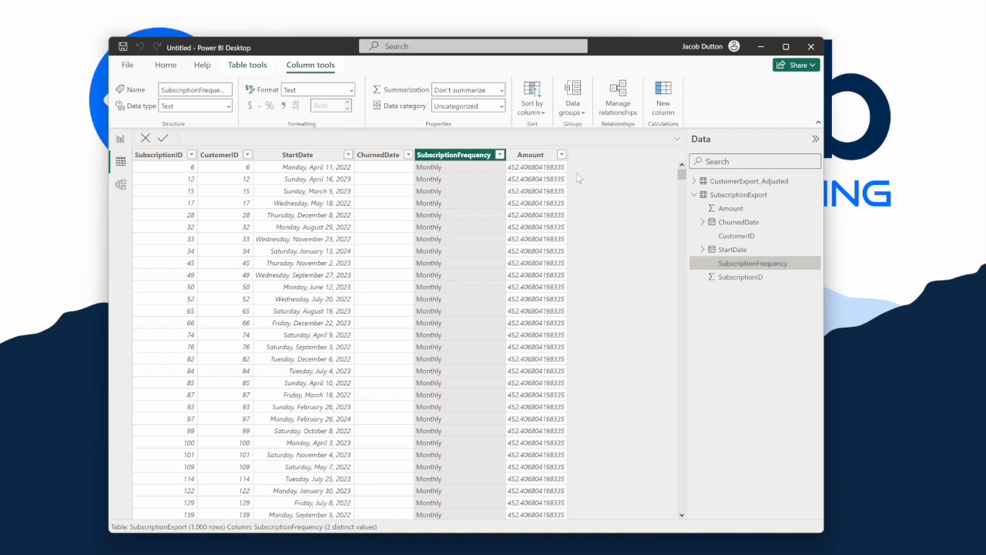
- Add a SubscriptionExport column with formula ARR = IF(ISBLANK(SubscriptionExport[ChurnedDate]) , IF(SubscriptionExport[SubscriptionFrequency] = "Yearly", SubscriptionExport[Amount], SubscriptionExport[Amount] *12),0)
click(166, 65)
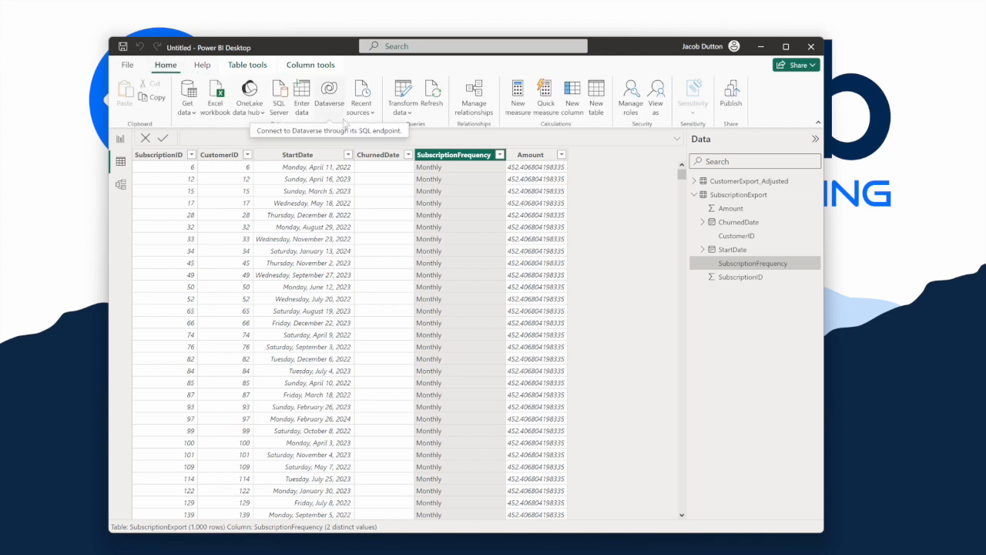
click(572, 98)
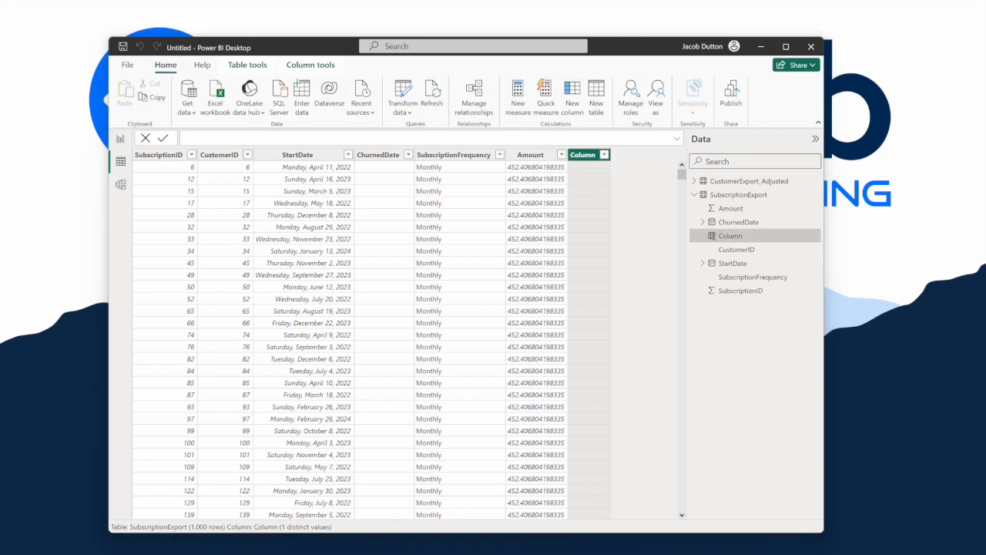
click(274, 142)
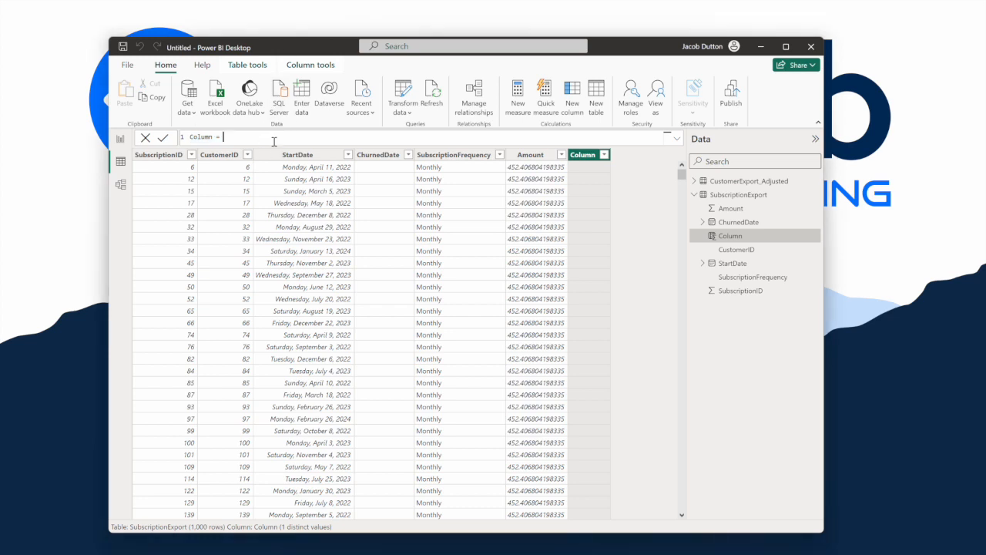
triple_click(274, 142)
text(ARR = IF(ISBLANK(SubscriptionExport[ChurnedDate]) , IF(SubscriptionExport[SubscriptionFrequency] = "Yearly", SubscriptionExport[Amount], SubscriptionExport[Amount] *12),0))
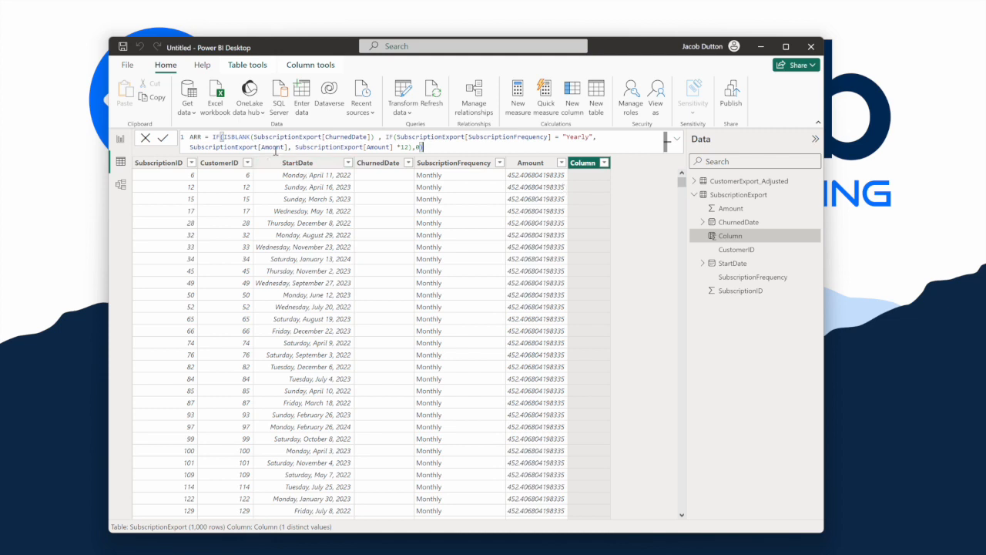
- Review the ARR formula's ChurnedDate check, SubscriptionFrequency test and Amount *12 calculation, and commit the column
click(239, 138)
click(420, 146)
click(348, 136)
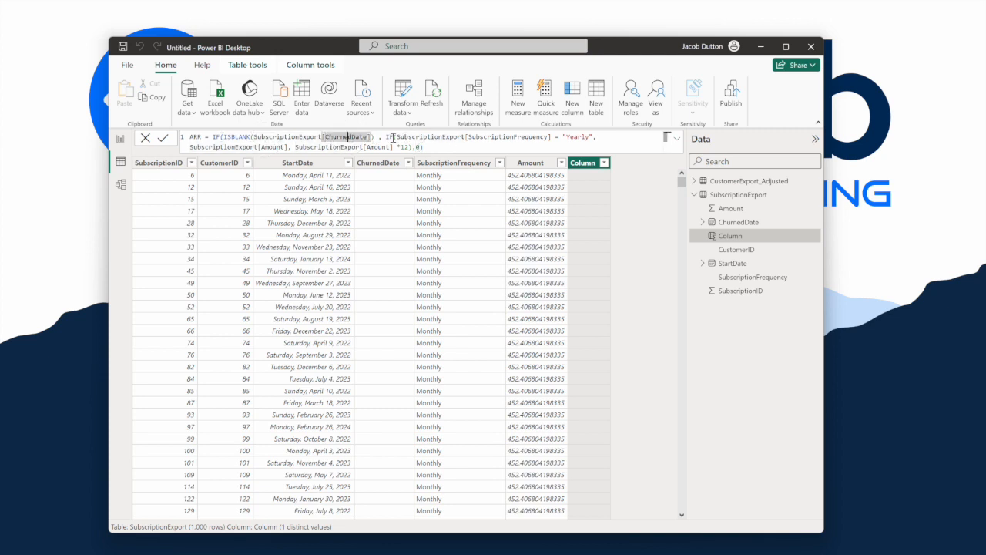
click(441, 136)
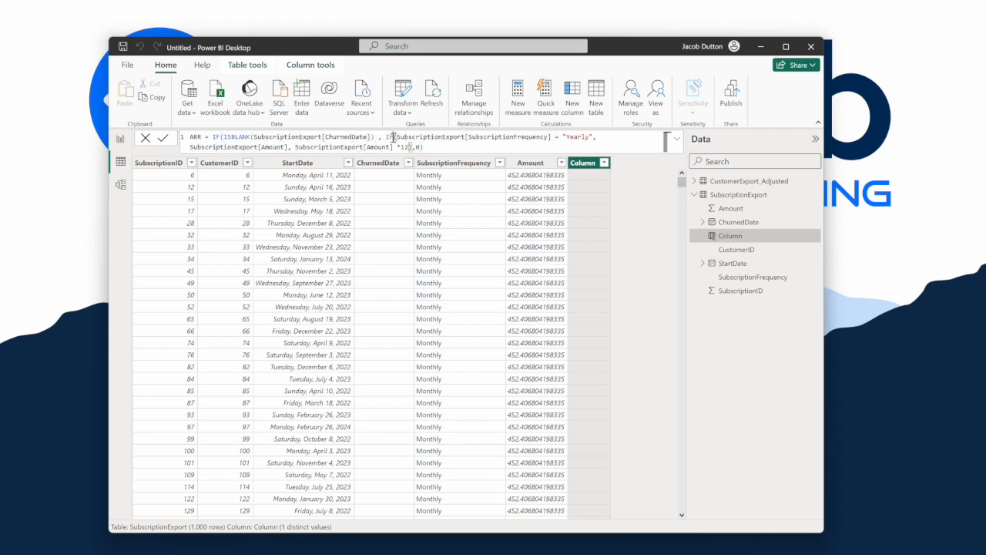
click(502, 137)
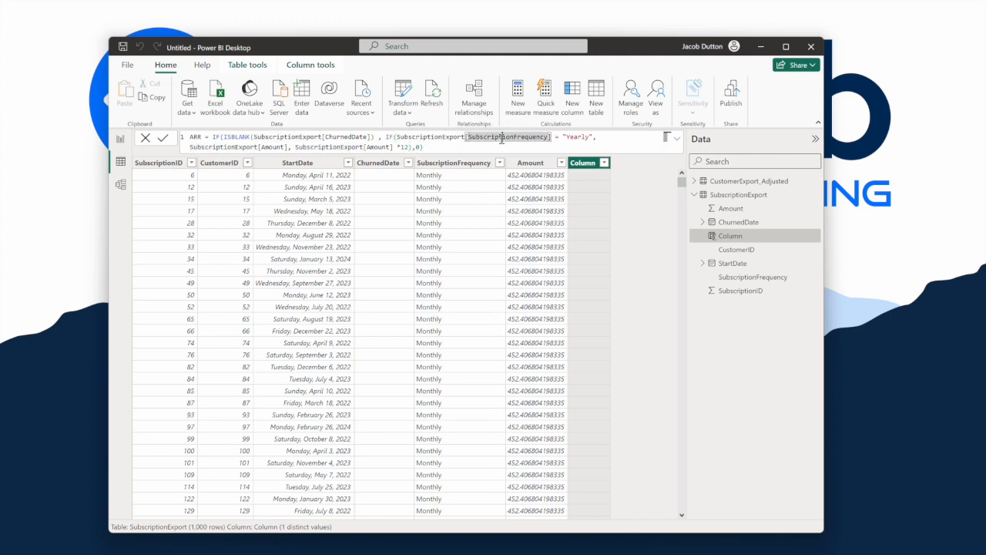
click(579, 137)
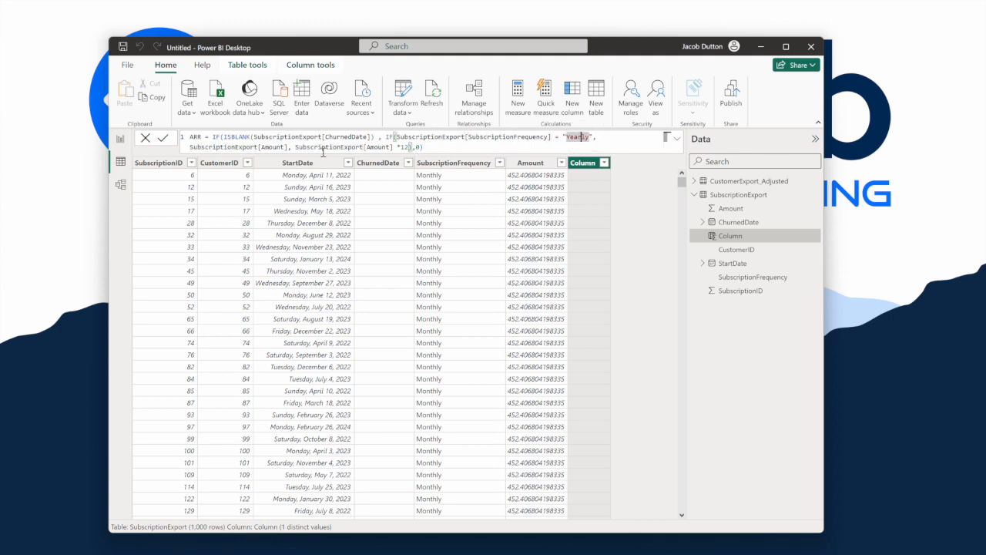
click(272, 147)
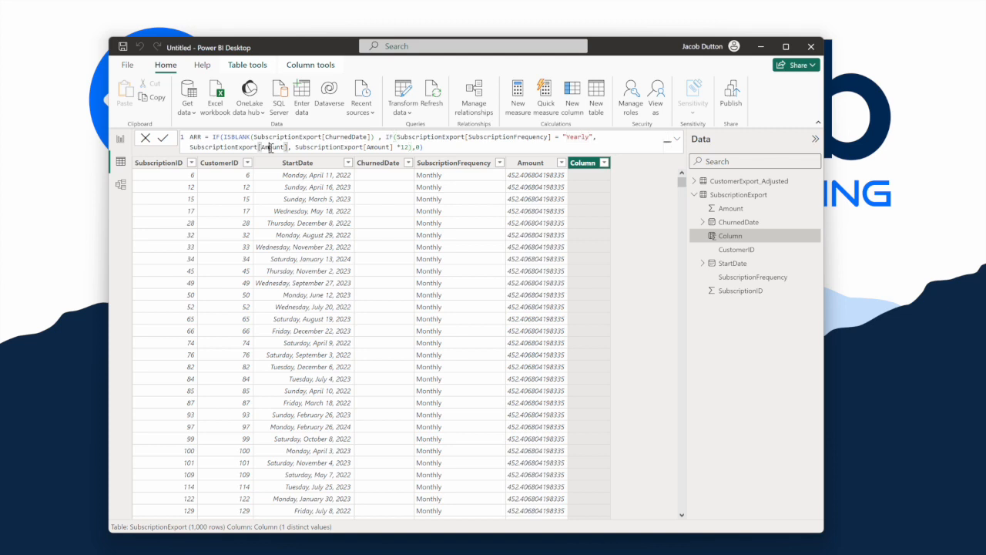
click(351, 148)
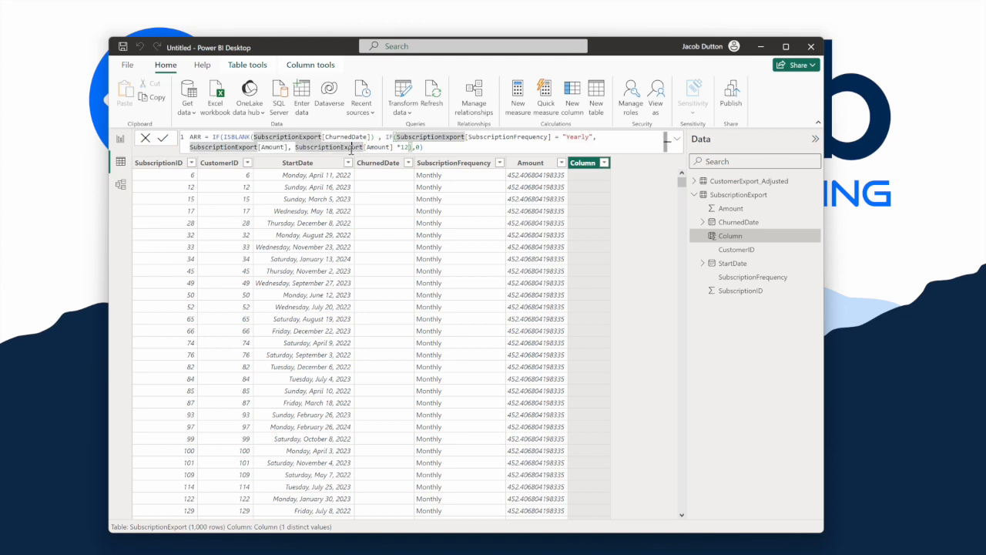
click(368, 147)
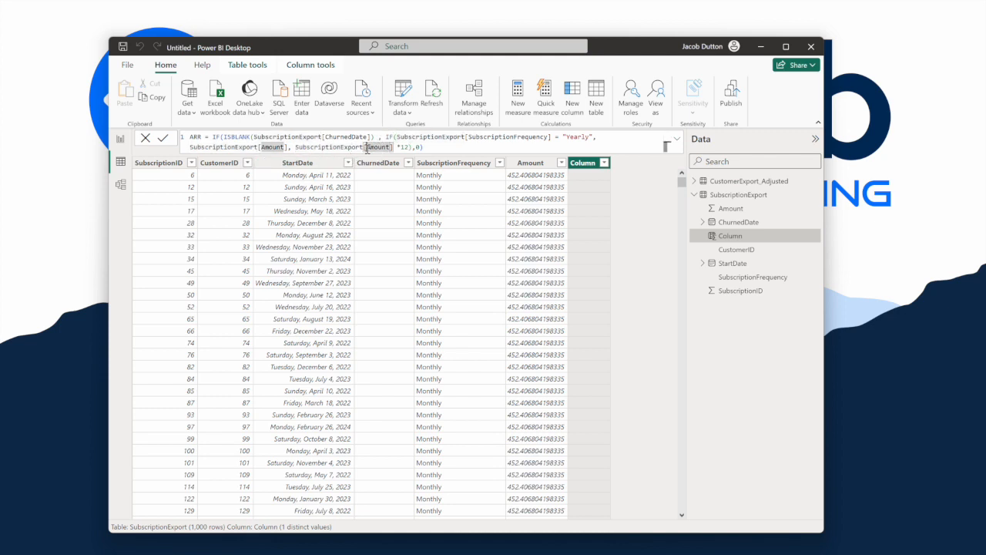
click(406, 147)
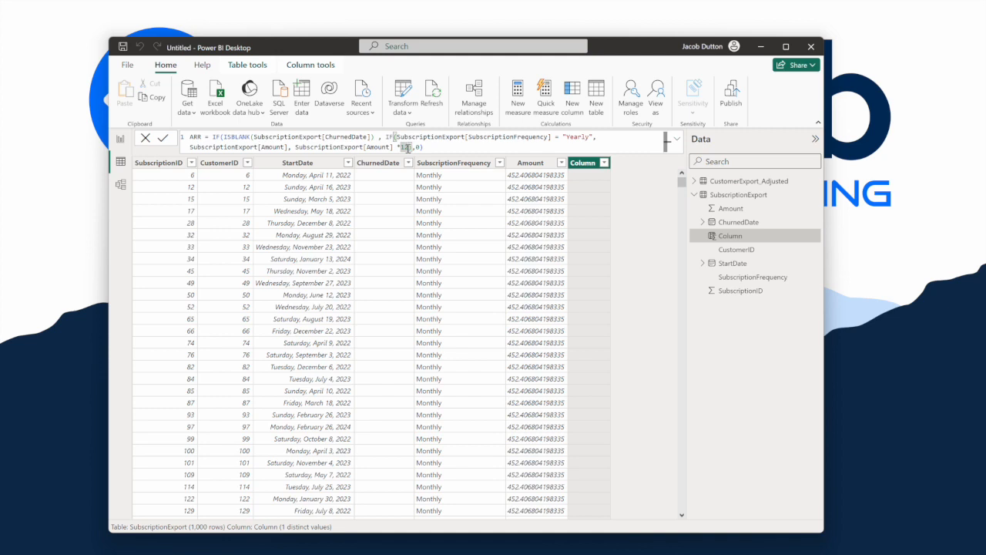
text())
key(Return)
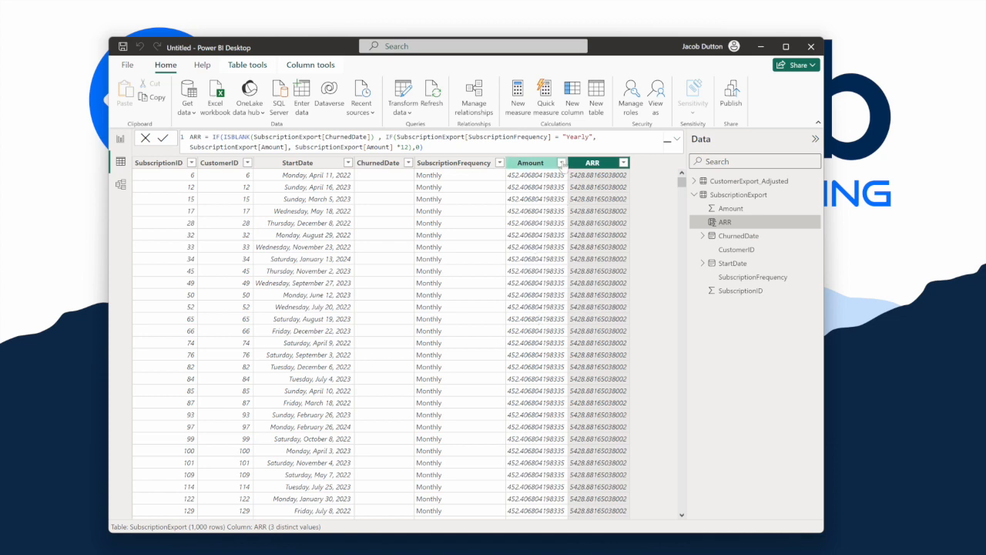
- Filter the SubscriptionExport table's SubscriptionFrequency column to show only Yearly subscriptions
click(561, 162)
click(660, 311)
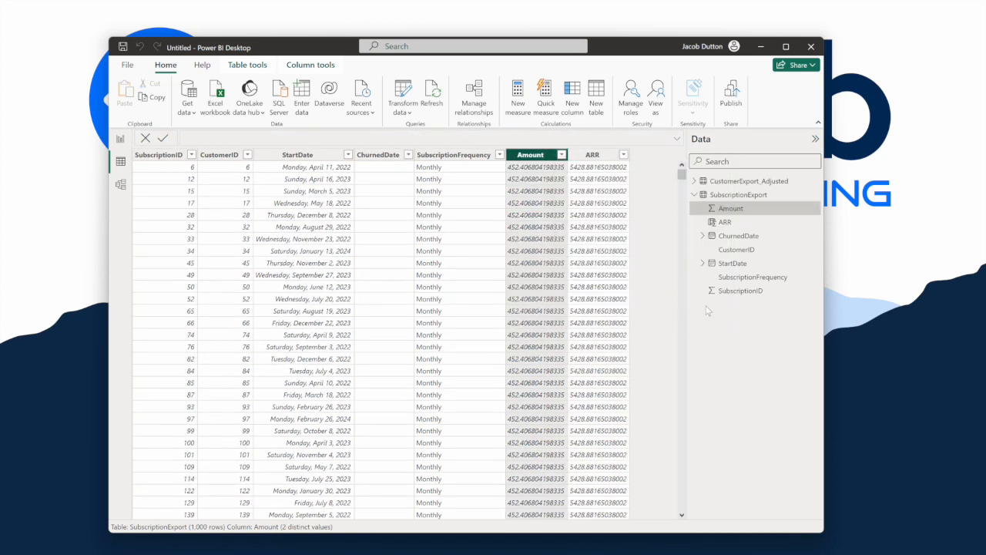
click(499, 155)
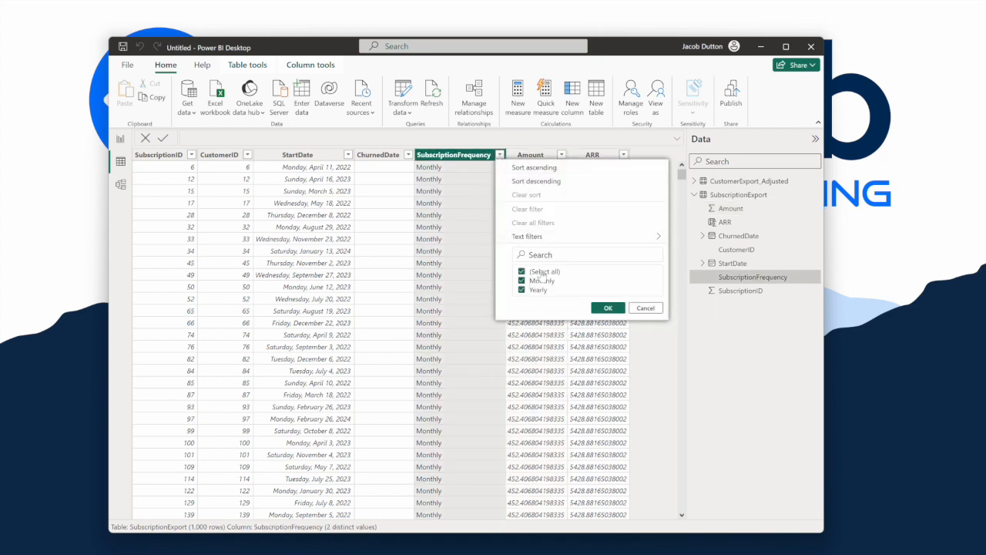
click(539, 290)
click(607, 308)
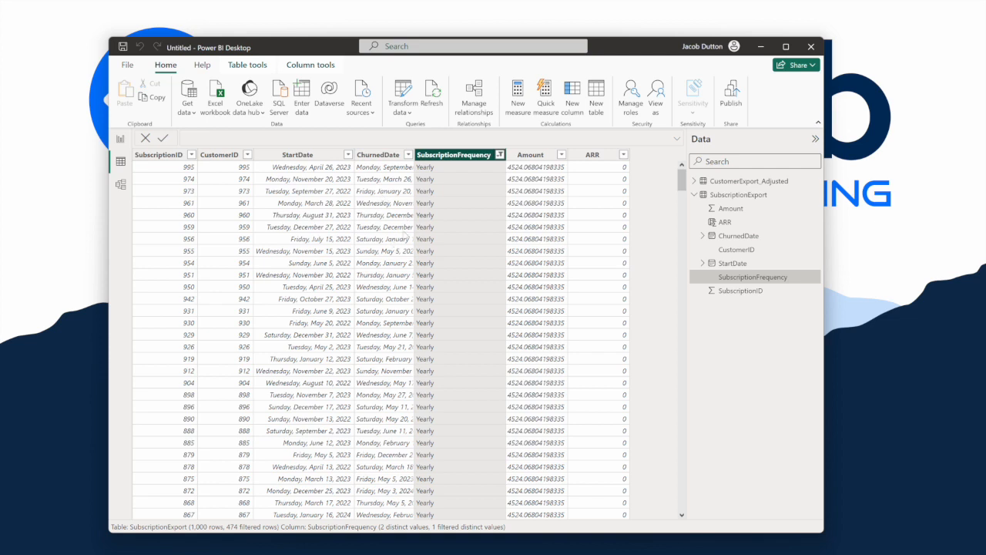
- Filter the ChurnedDate column to show only rows with a blank date
click(408, 155)
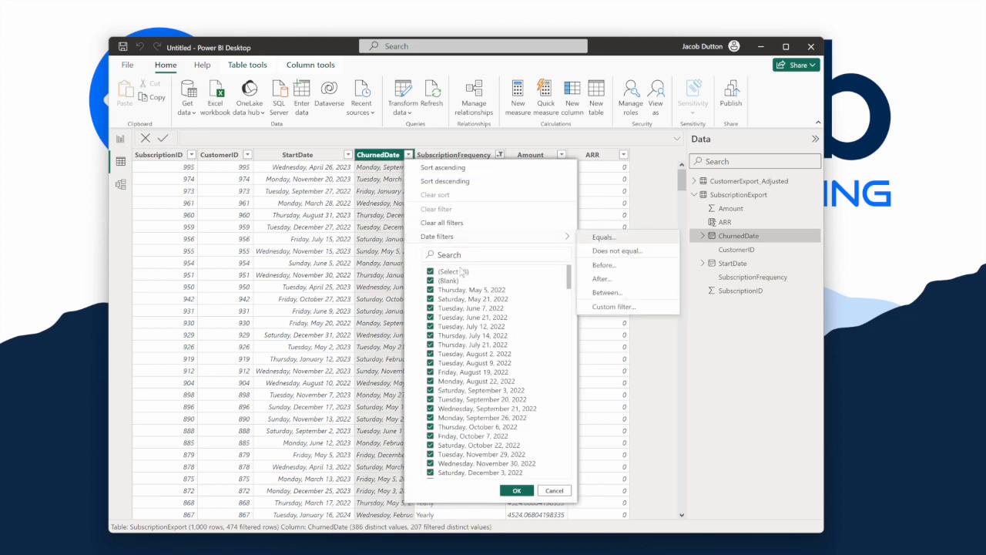
click(456, 272)
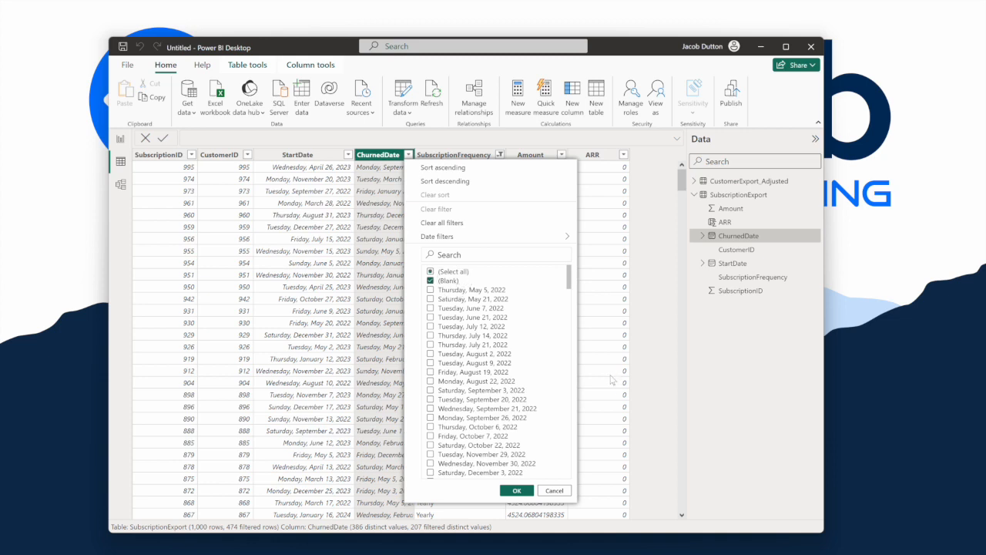
click(517, 490)
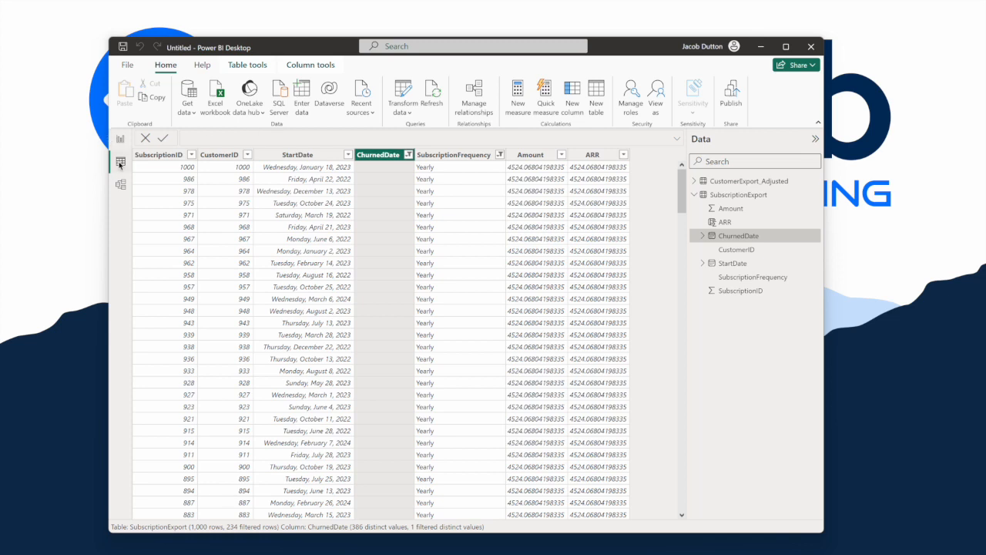
- Add a calculated column to the CustomerExport_Adjusted table with the formula Zip Code = RIGHT(CustomerExport_Adjusted[Address],5)
click(693, 194)
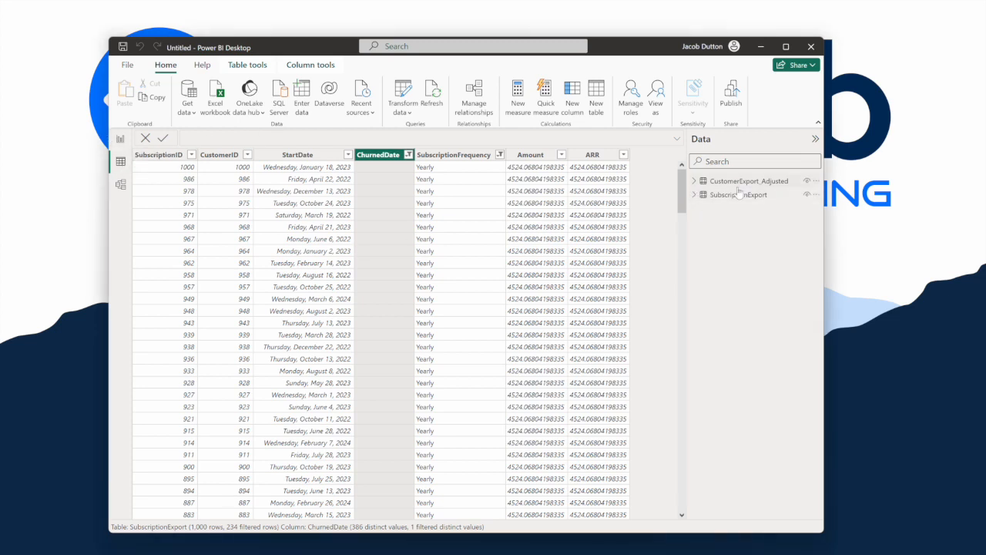
click(713, 181)
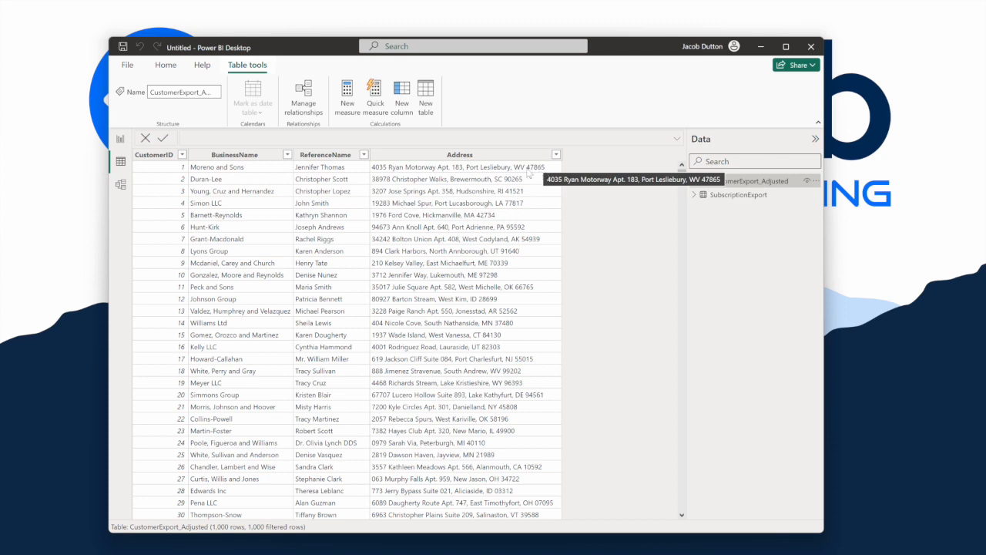
click(412, 116)
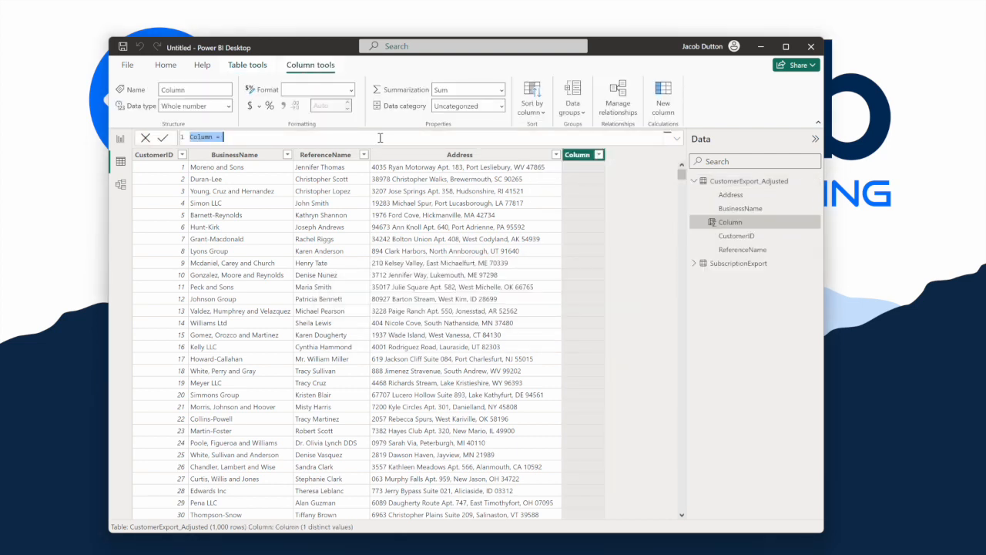
text(Zip Code = Righ)
key(Tab)
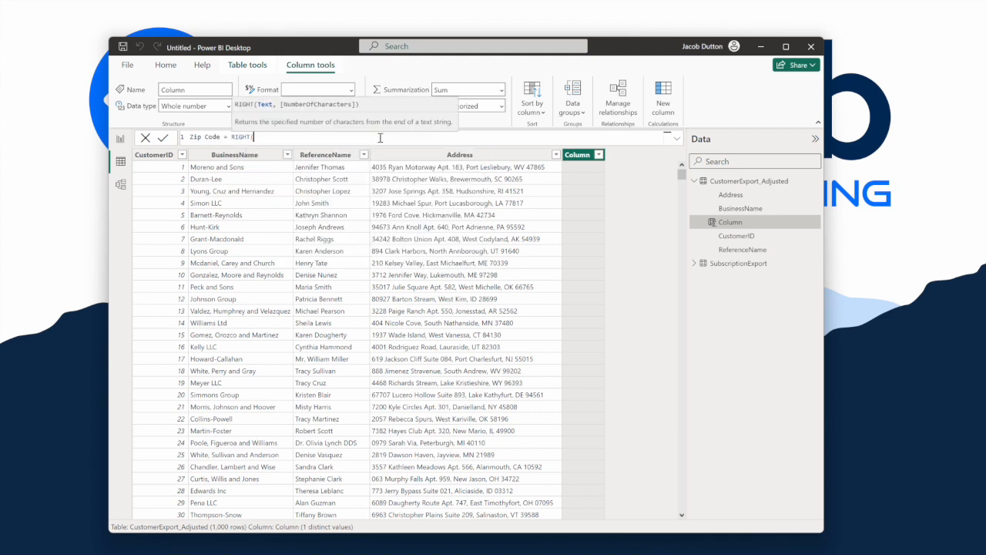
text(ad)
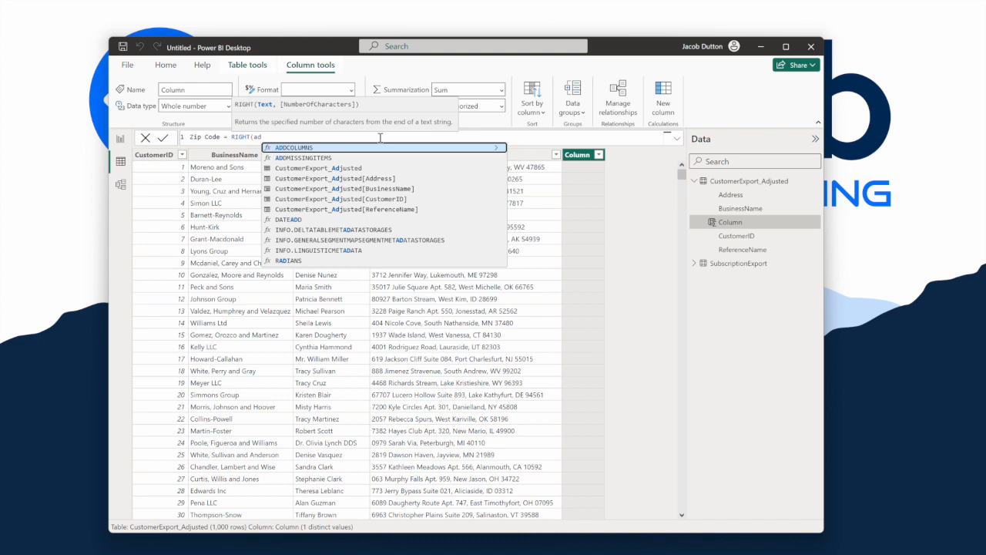
text(d)
key(Down)
key(Down)
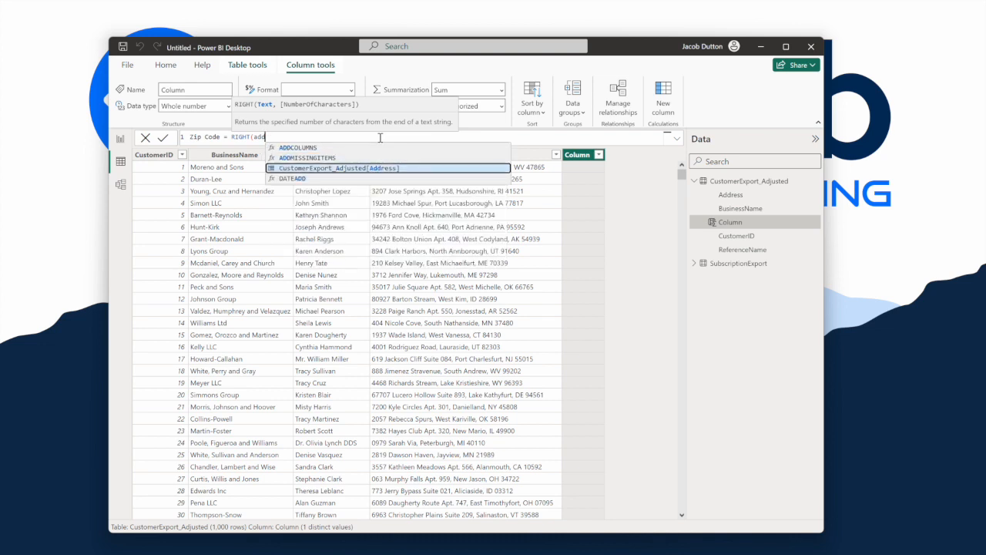
key(Tab)
text(,)
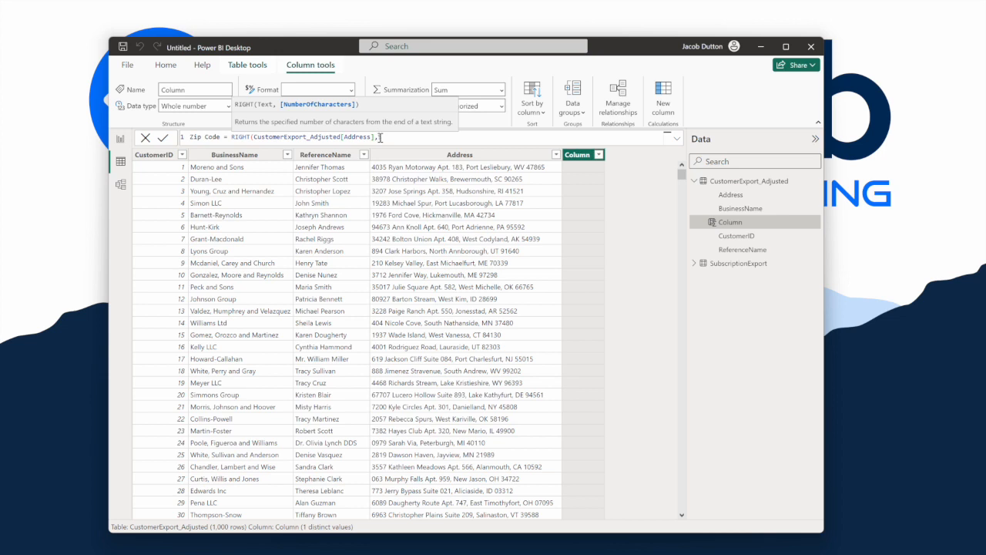
text(5))
key(Return)
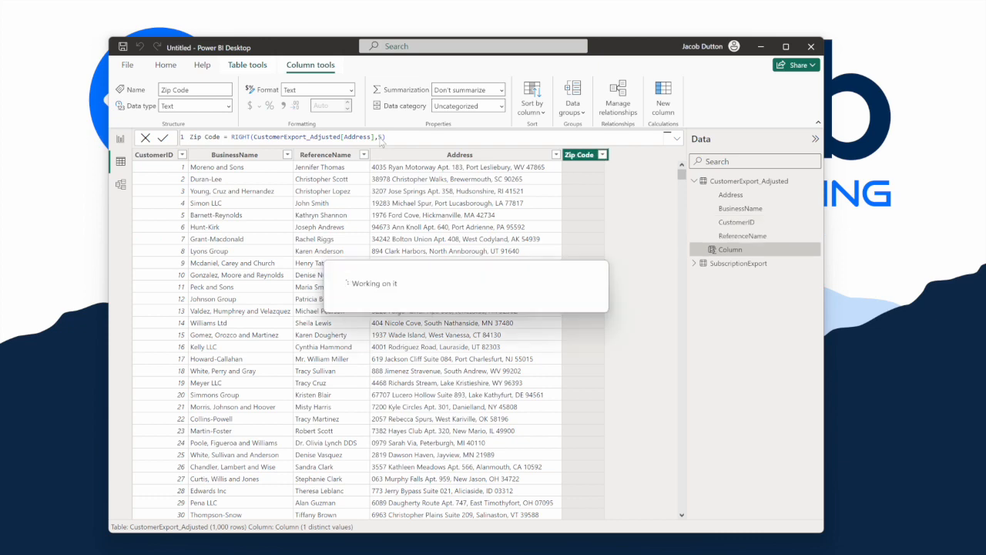
scroll(472, 369, down, 5)
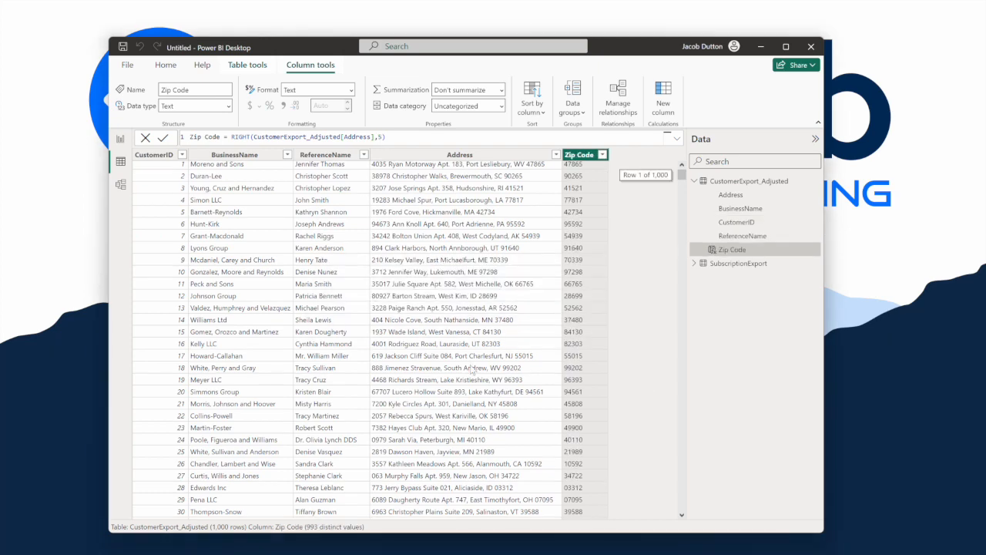
- Add a clustered column chart to the report page with the SubscriptionExport table's ARR on the Y-axis
scroll(472, 369, up, 5)
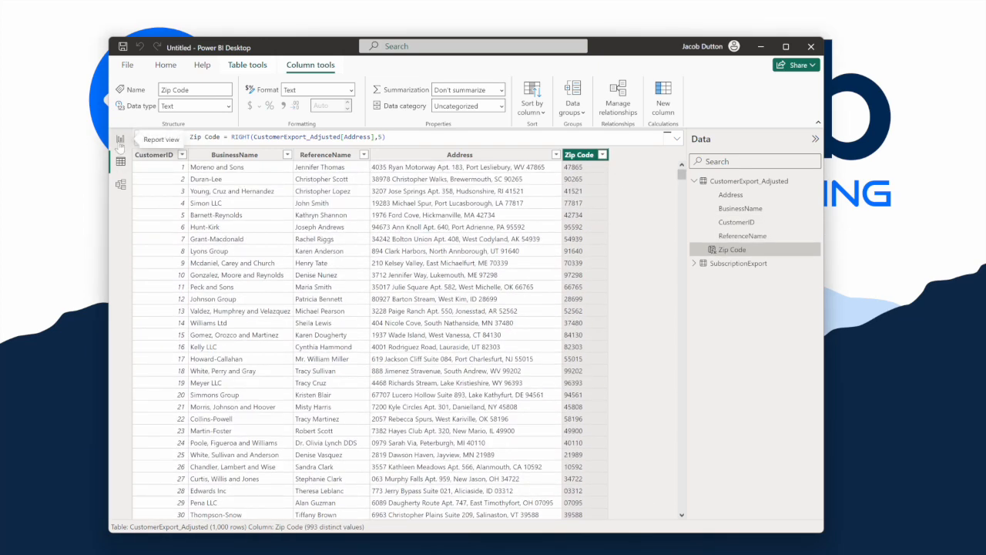
click(120, 140)
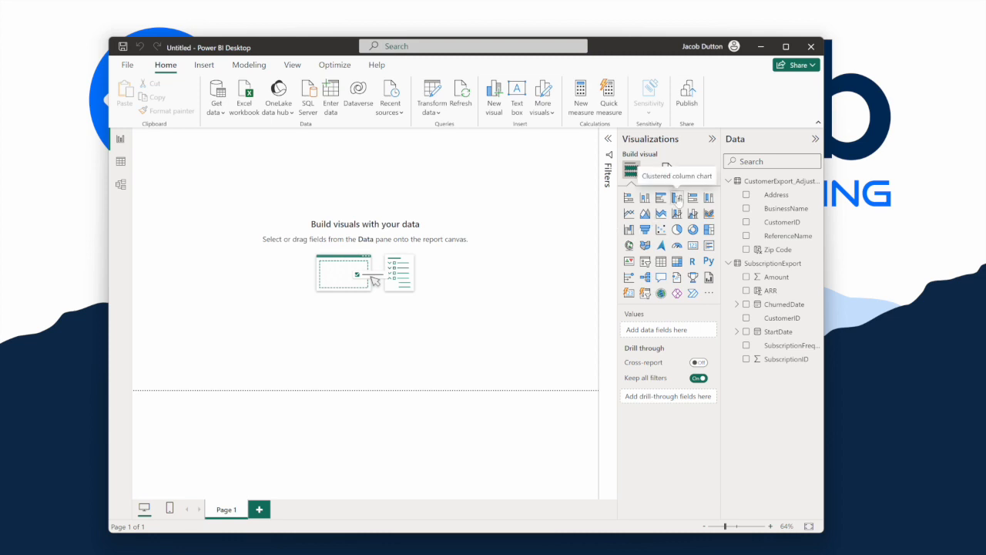
click(677, 198)
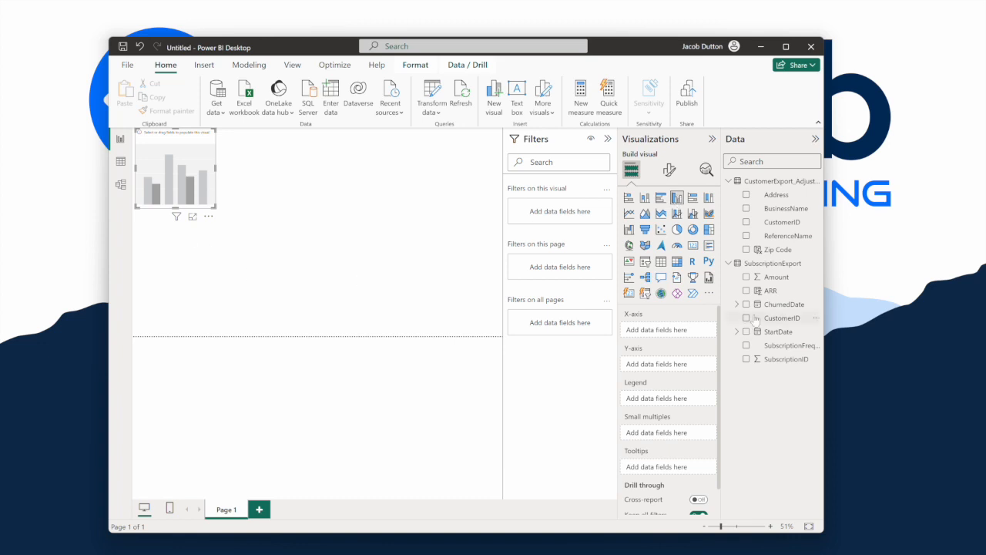
drag(771, 290, 660, 369)
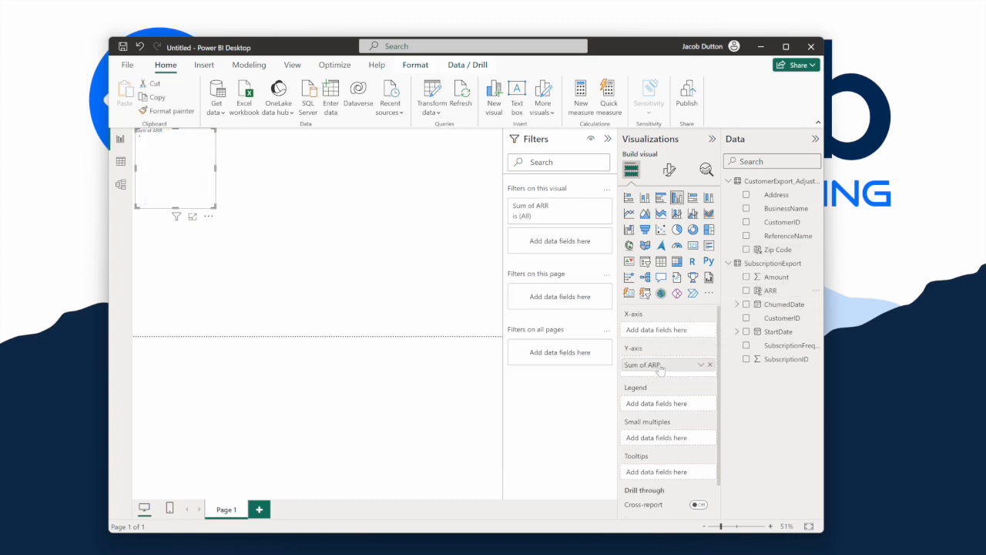
- Put the StartDate date hierarchy on the chart's X-axis, keeping only the Year and Month levels
click(736, 331)
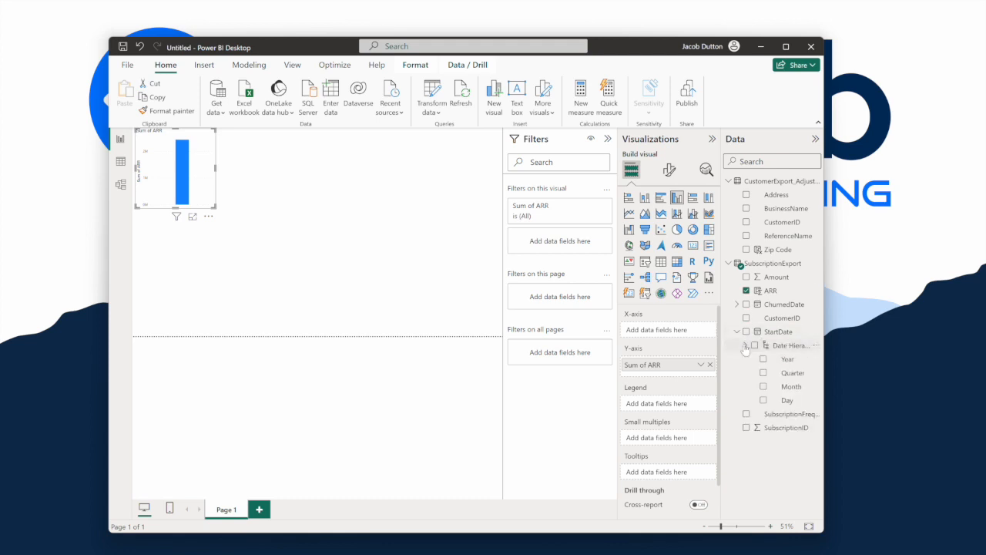
click(759, 393)
drag(759, 393, 660, 337)
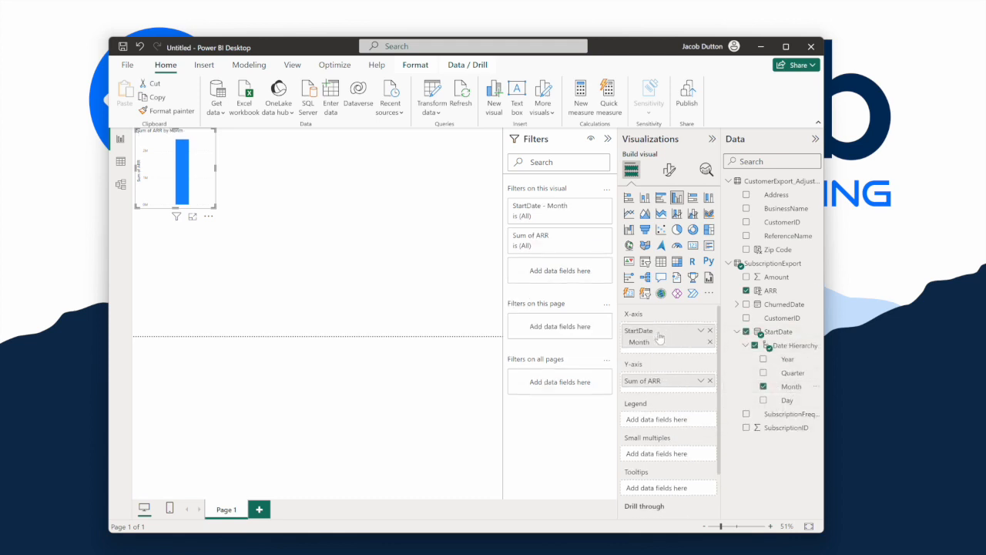
click(755, 345)
drag(788, 349, 664, 331)
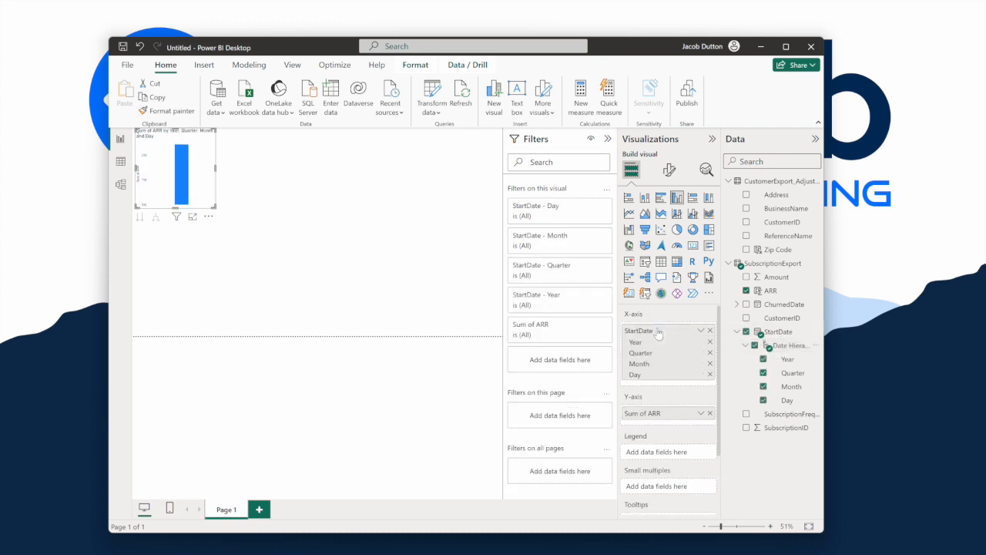
click(709, 374)
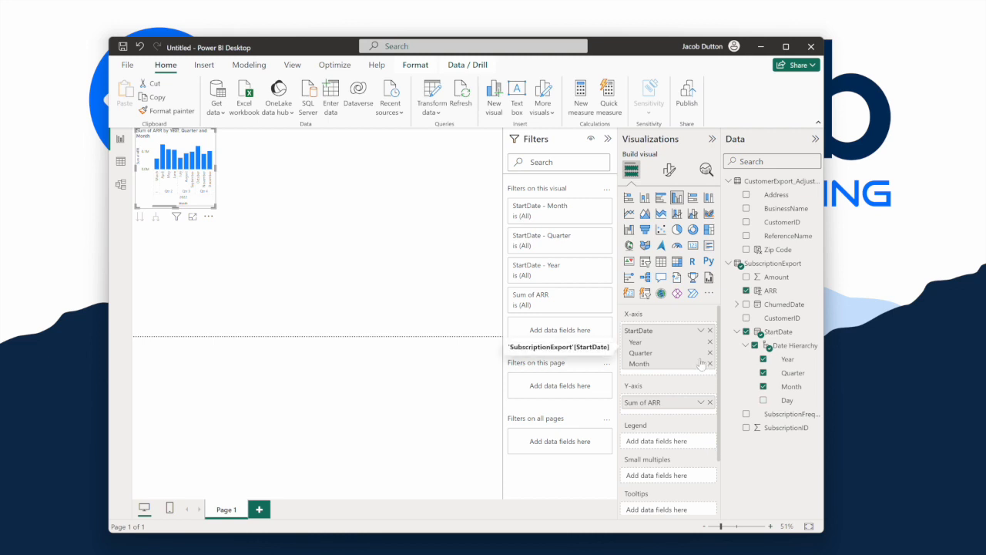
click(709, 352)
- Resize the ARR column chart to about half the page's width and height, and deselect it
drag(217, 168, 445, 167)
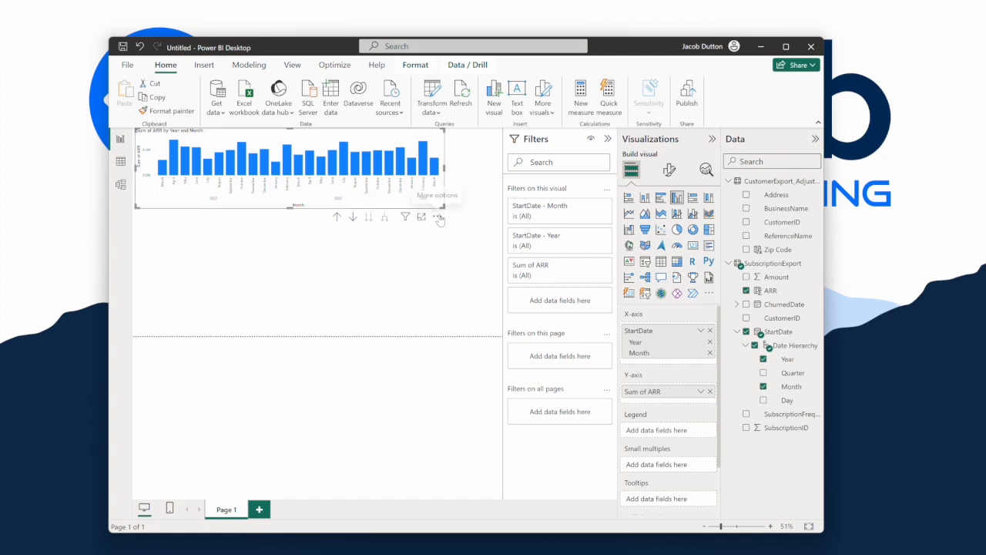
drag(444, 206, 382, 231)
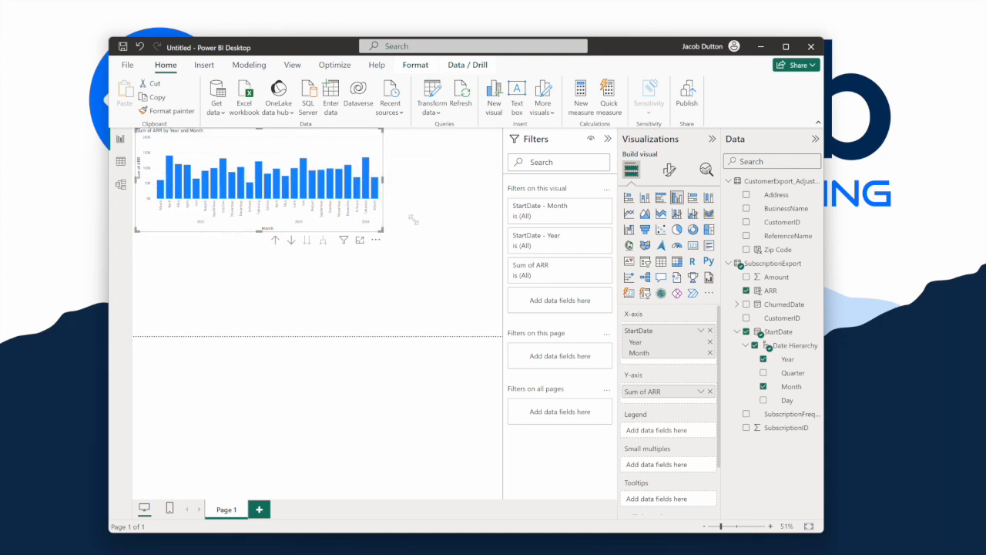
drag(383, 231, 332, 230)
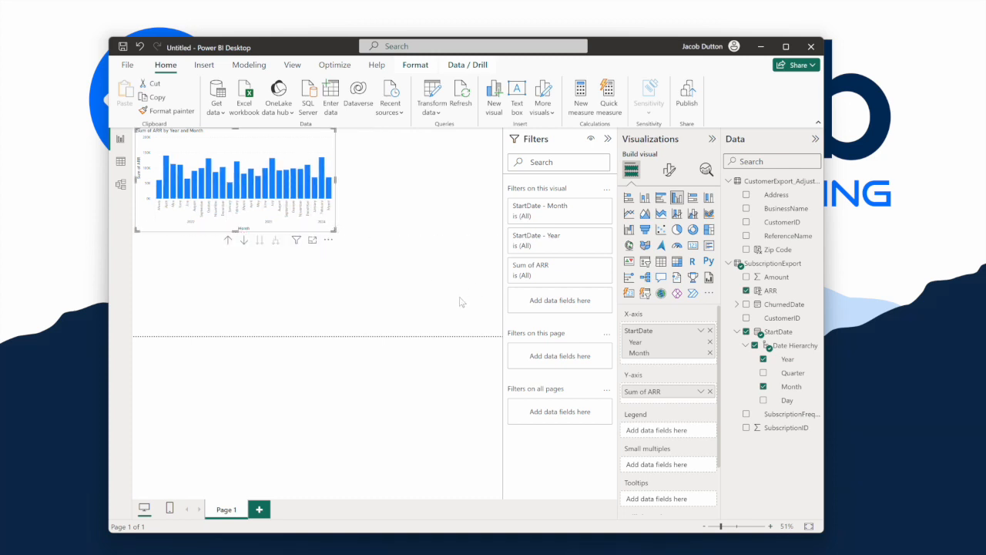
click(408, 393)
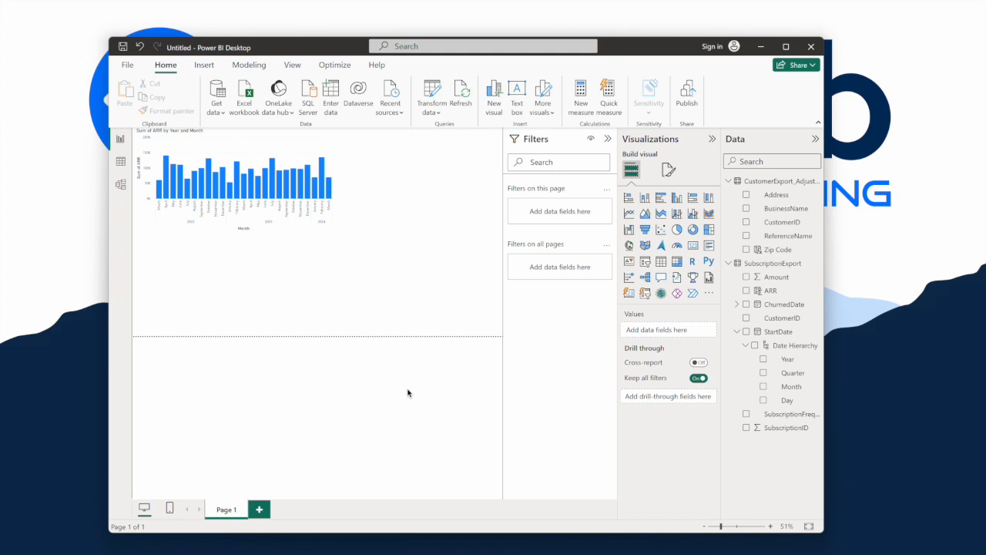
- Add a map visual below the column chart with Zip Code as its location and Count of Zip Code as its bubble size
click(629, 246)
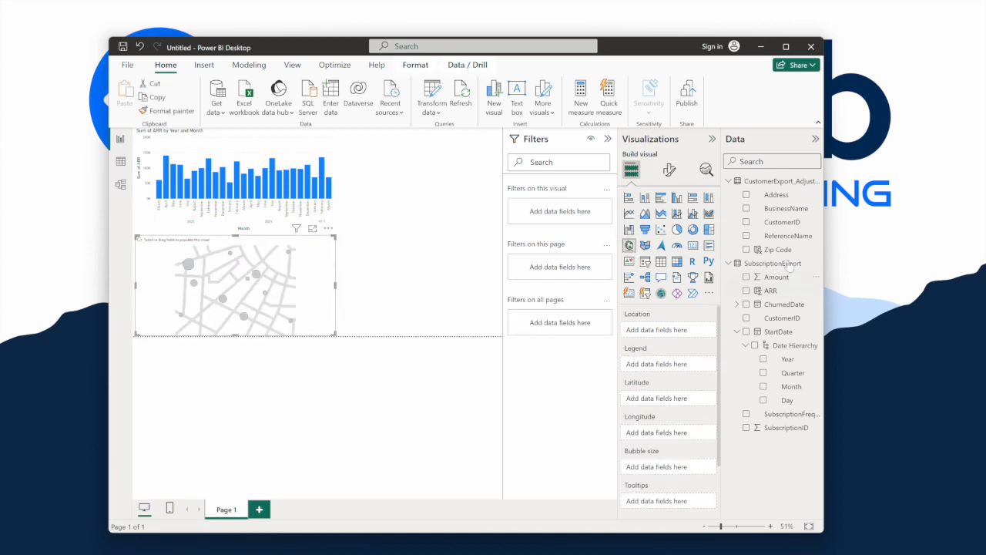
drag(778, 249, 663, 329)
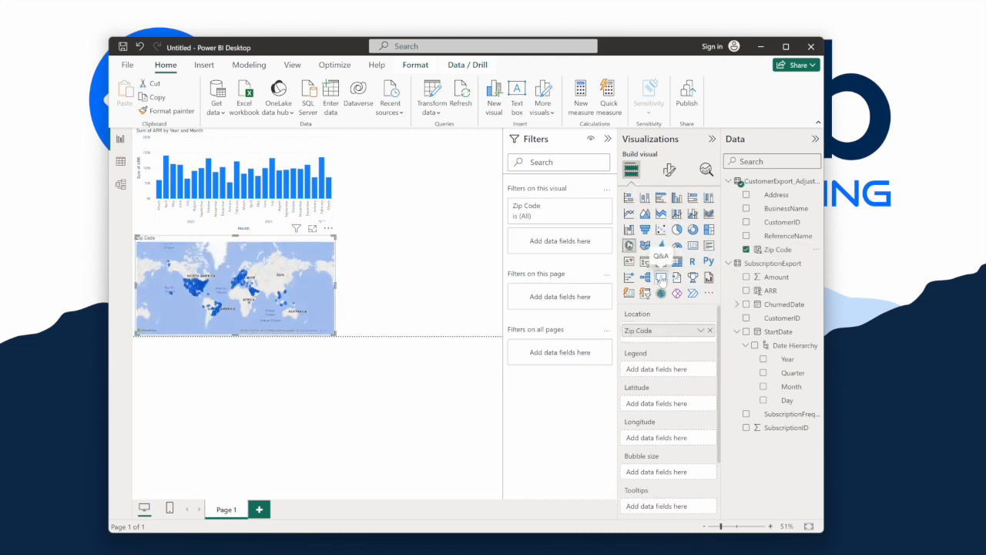
scroll(667, 370, down, 2)
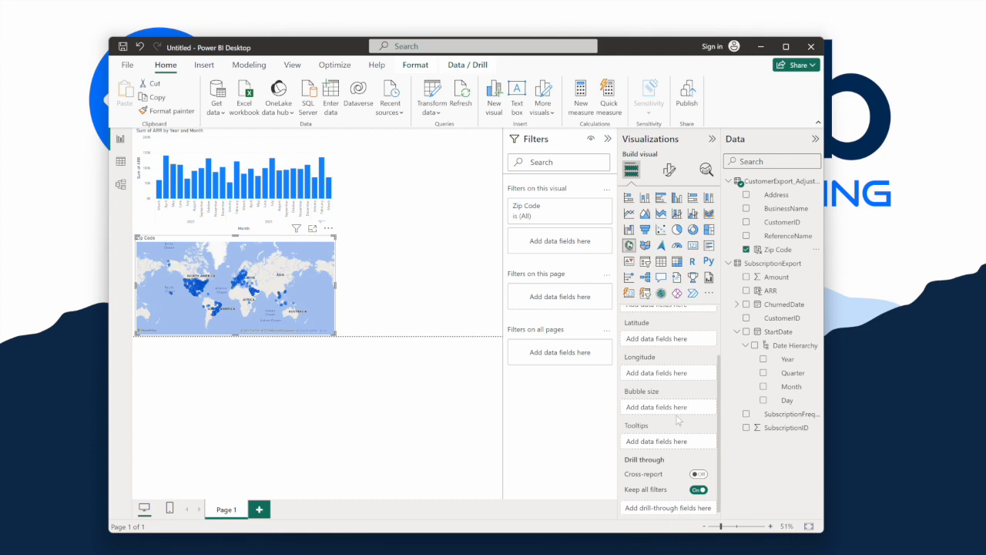
scroll(678, 420, up, 2)
scroll(677, 419, down, 2)
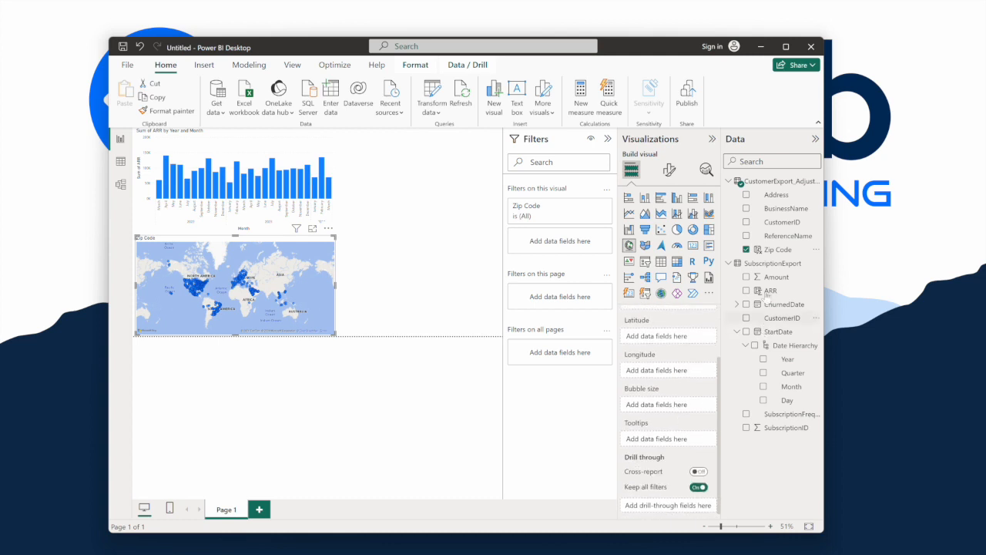
drag(782, 254, 669, 408)
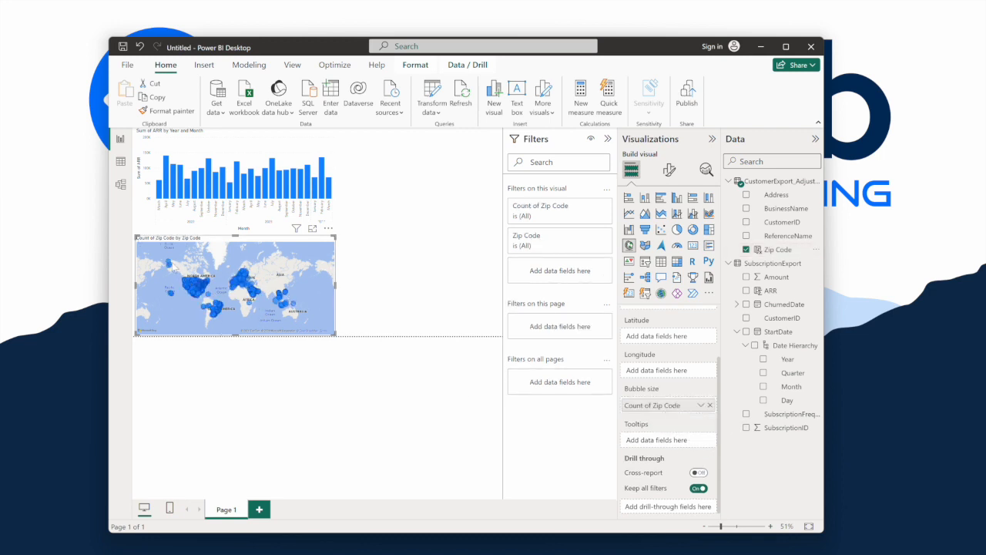
mouse_move(170, 264)
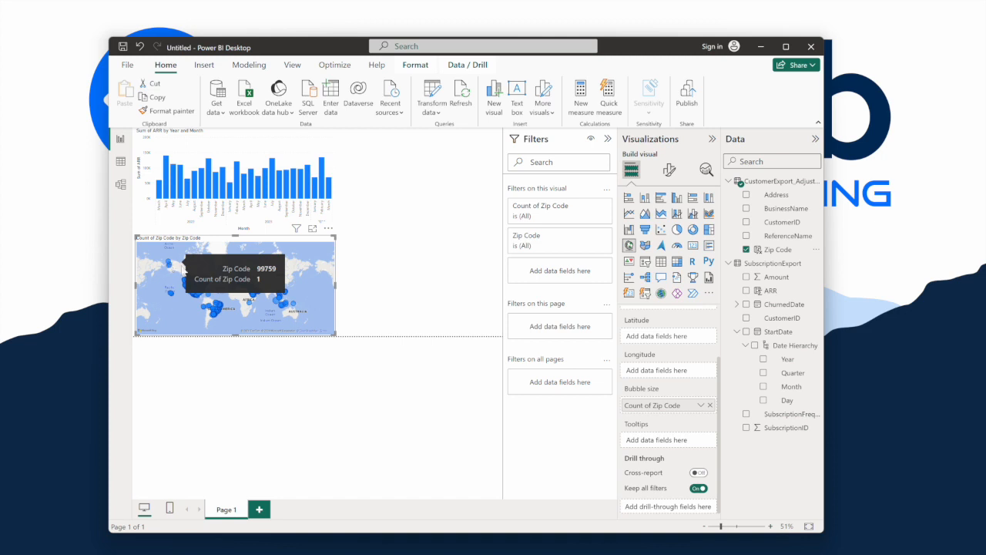
mouse_move(190, 290)
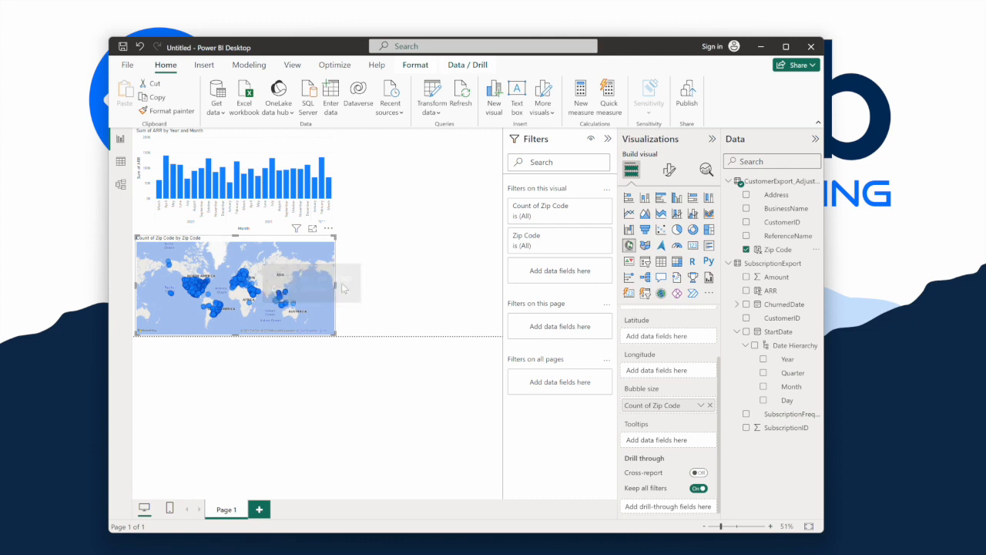
click(391, 243)
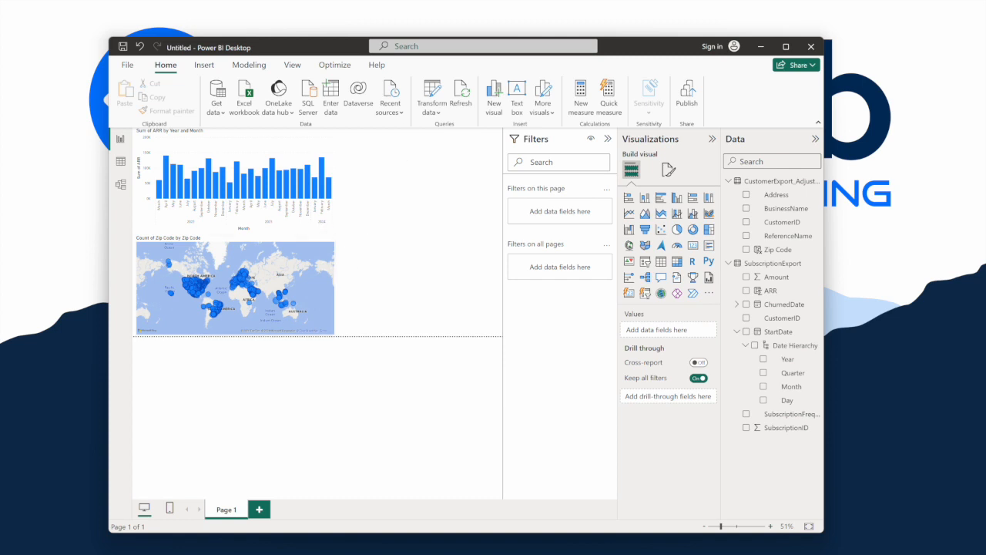
key(super+shift+s)
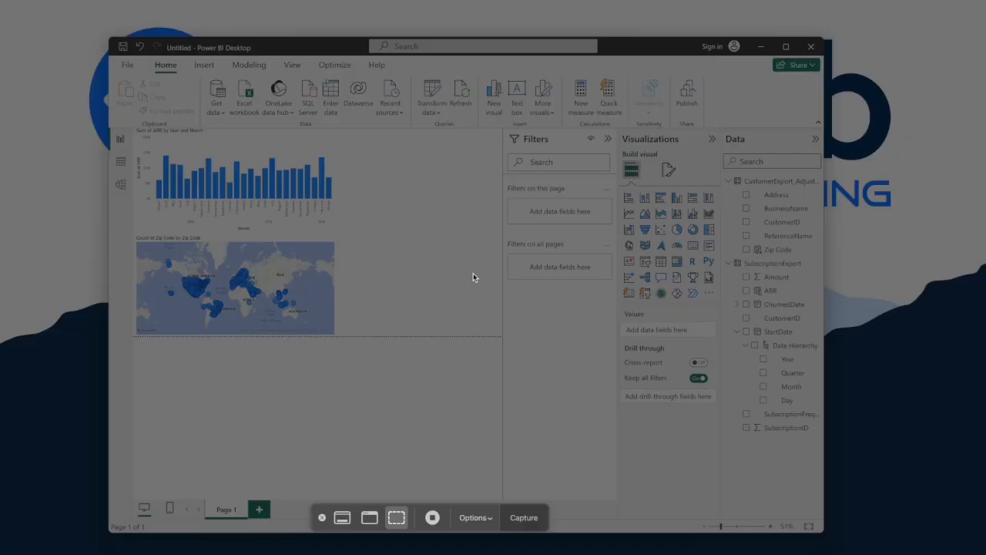